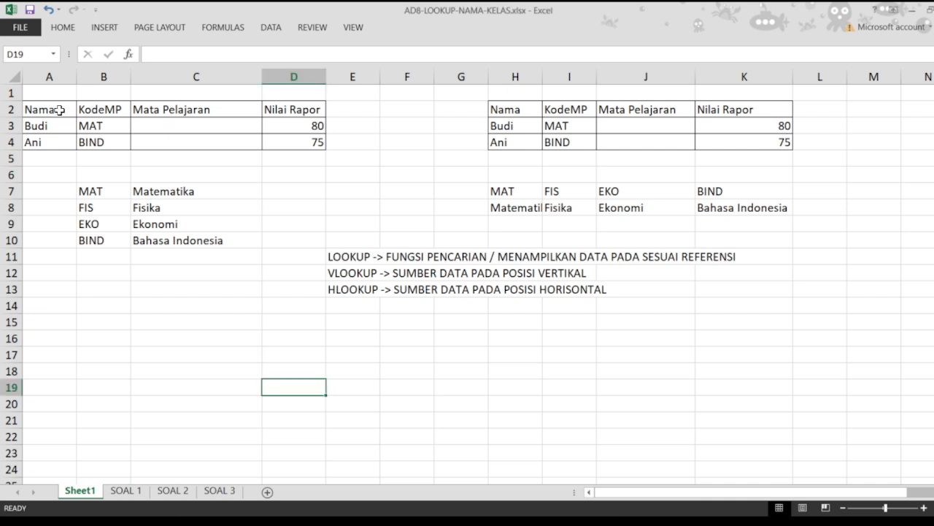
- Examine the grade table in A2:D4 and the vertical reference list of subject codes and names in B7:C10
drag(52, 109, 284, 144)
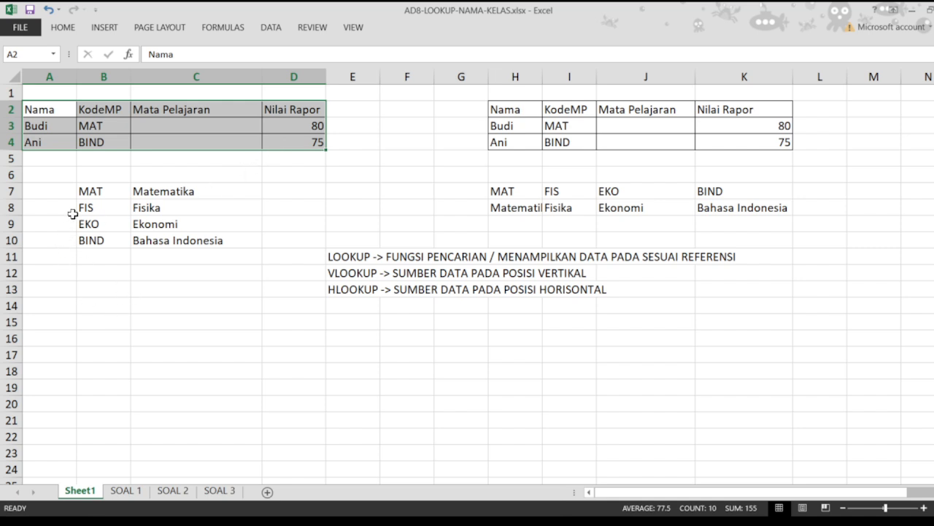
drag(88, 191, 168, 244)
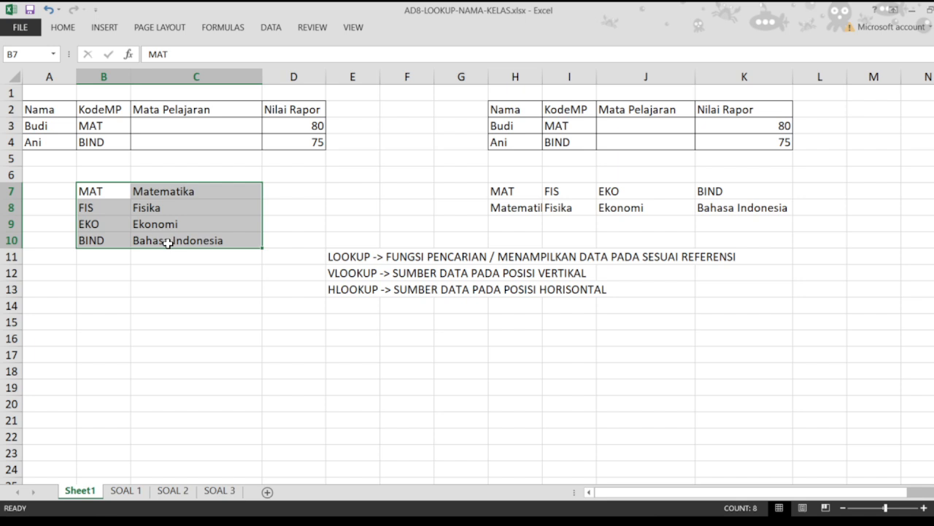
click(184, 274)
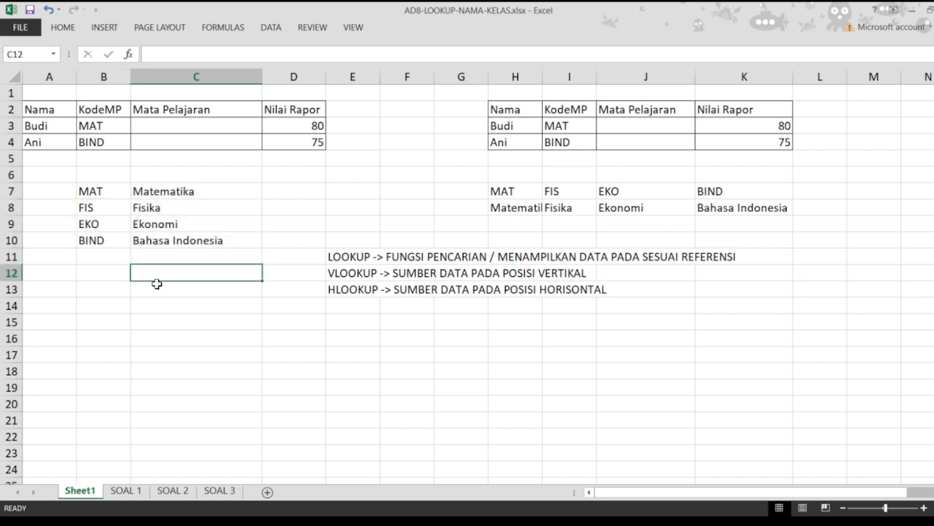
drag(109, 192, 109, 240)
click(108, 192)
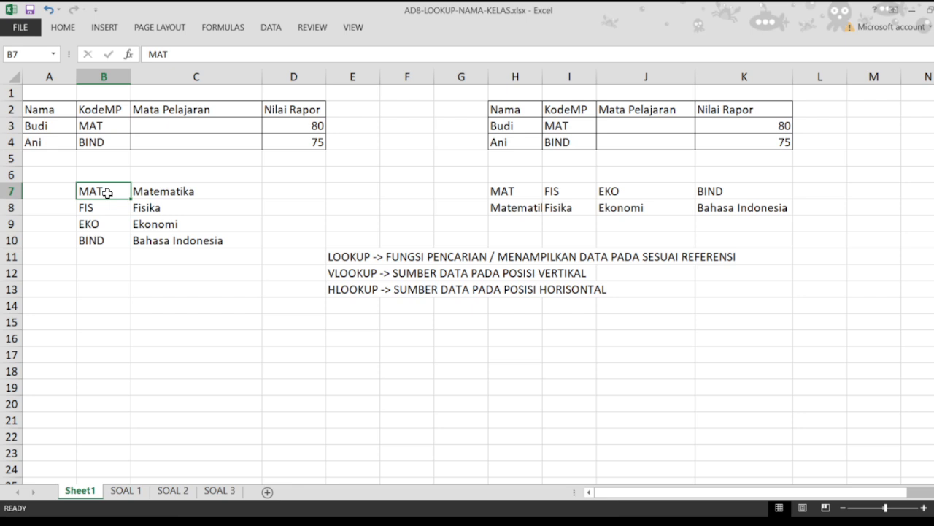
click(109, 207)
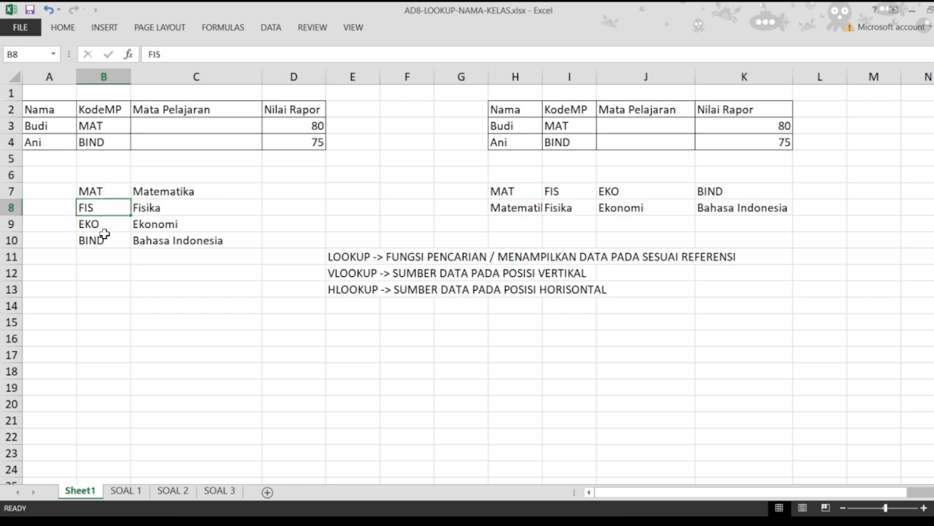
click(106, 225)
click(106, 240)
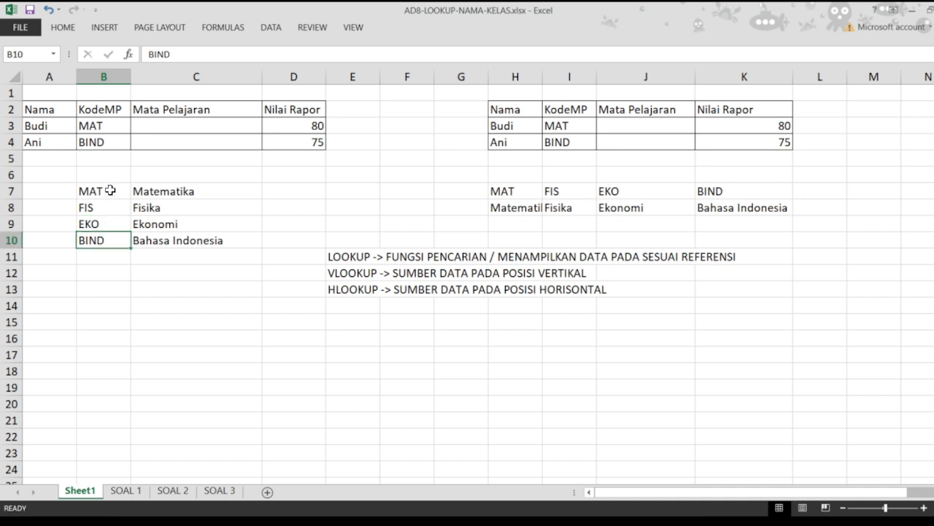
drag(108, 190, 110, 241)
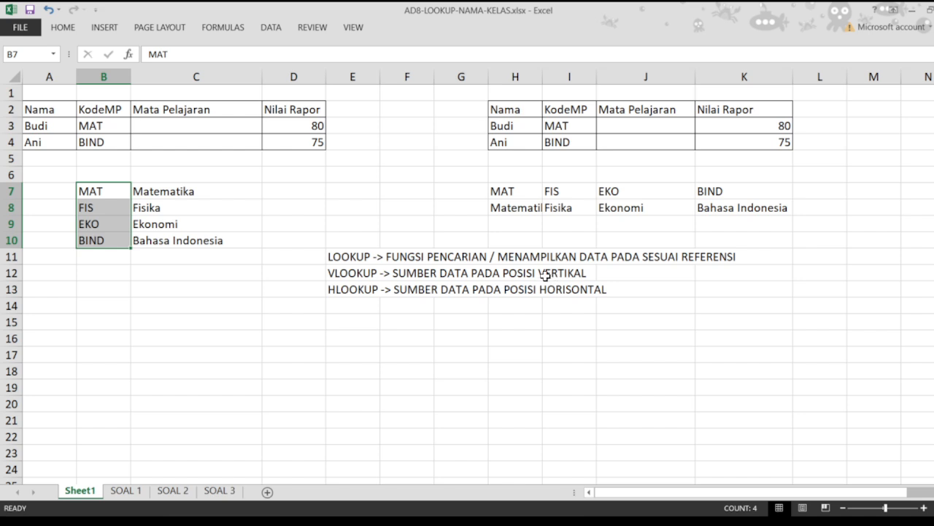
click(112, 195)
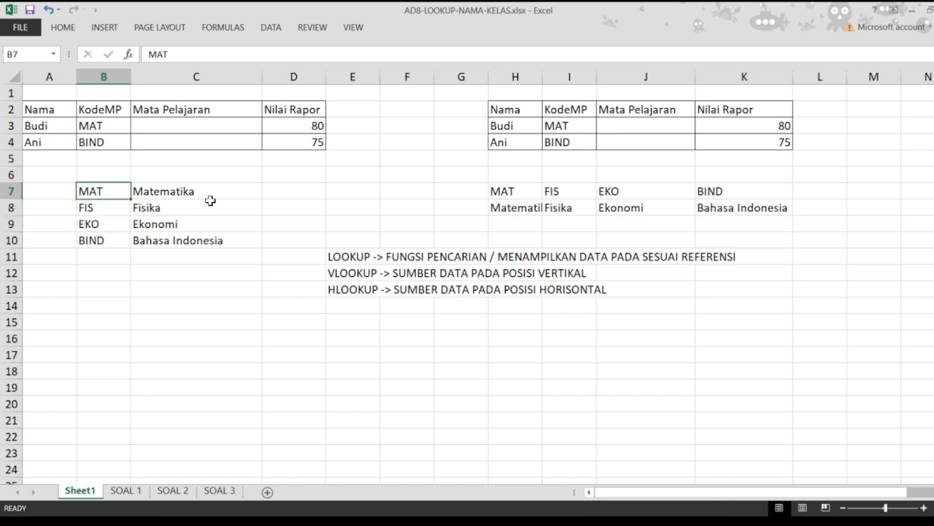
click(219, 190)
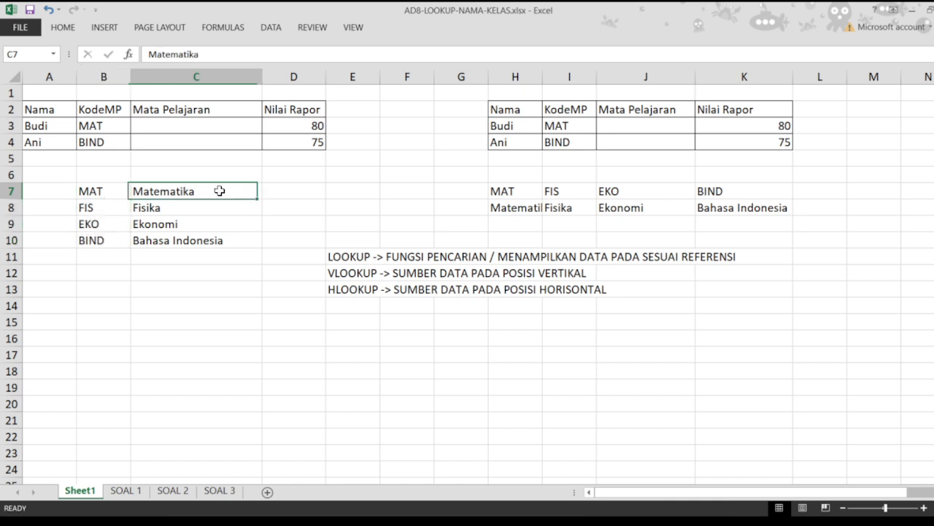
click(95, 189)
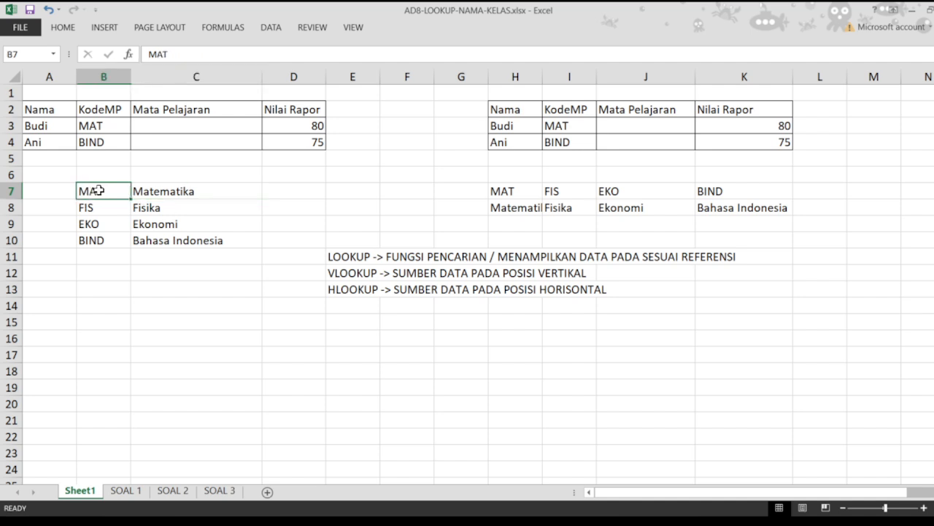
click(202, 190)
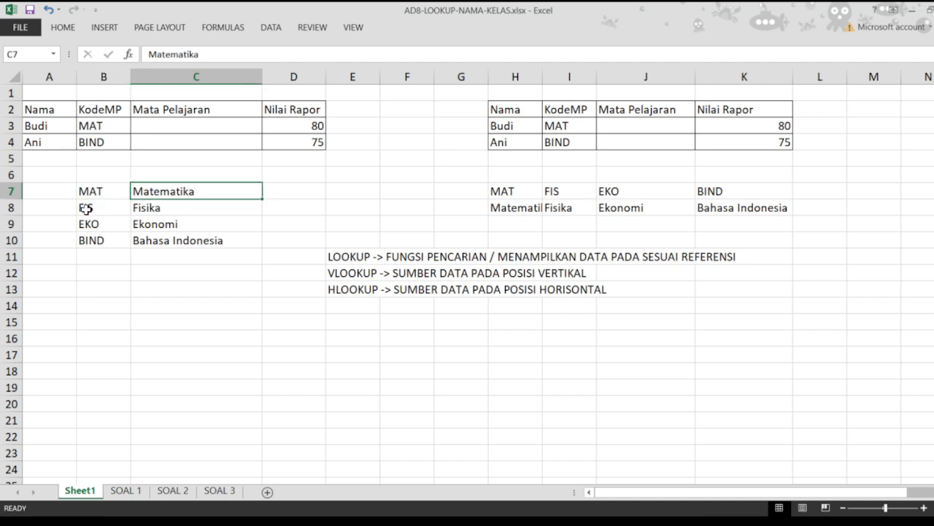
click(183, 207)
drag(215, 192, 215, 239)
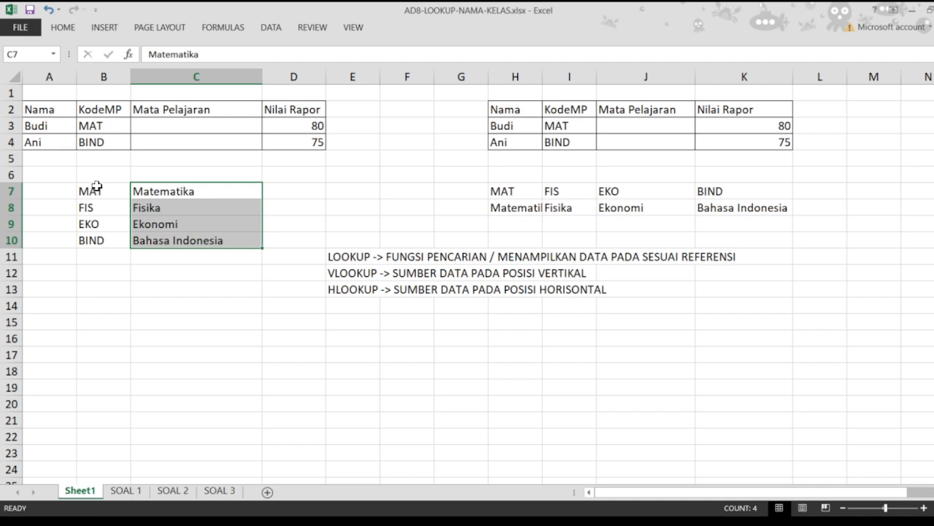
drag(96, 187, 108, 241)
drag(192, 190, 192, 240)
- Examine the second grade table in H2:K4 and the horizontal reference list of subject codes and names in H7:K8
drag(535, 111, 735, 198)
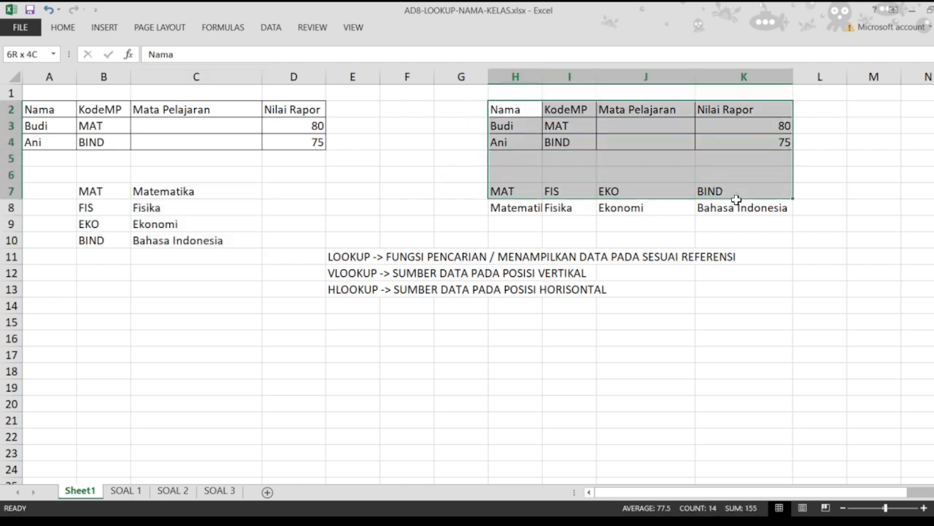
click(687, 235)
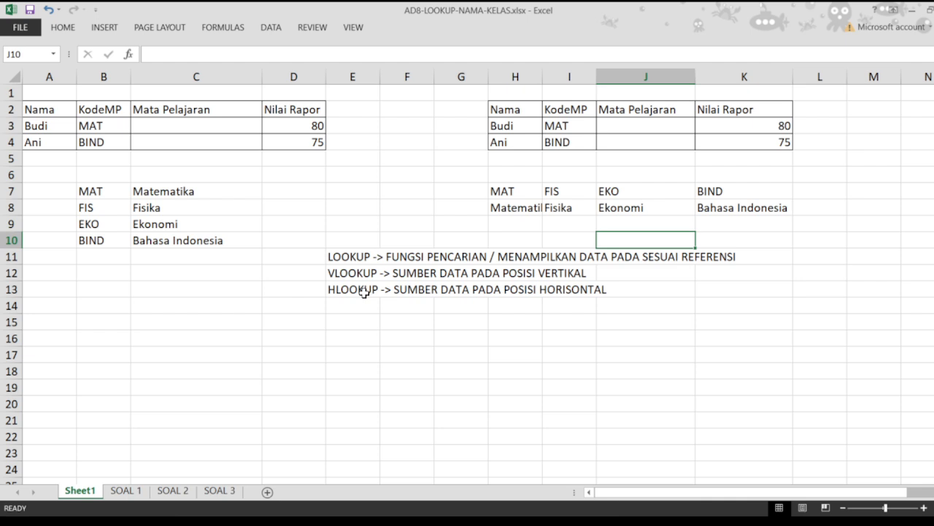
click(527, 190)
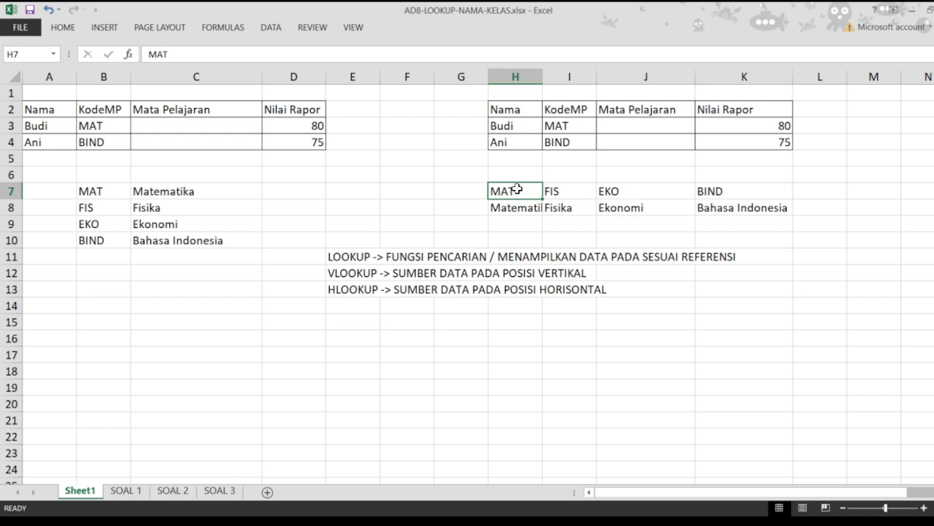
click(572, 189)
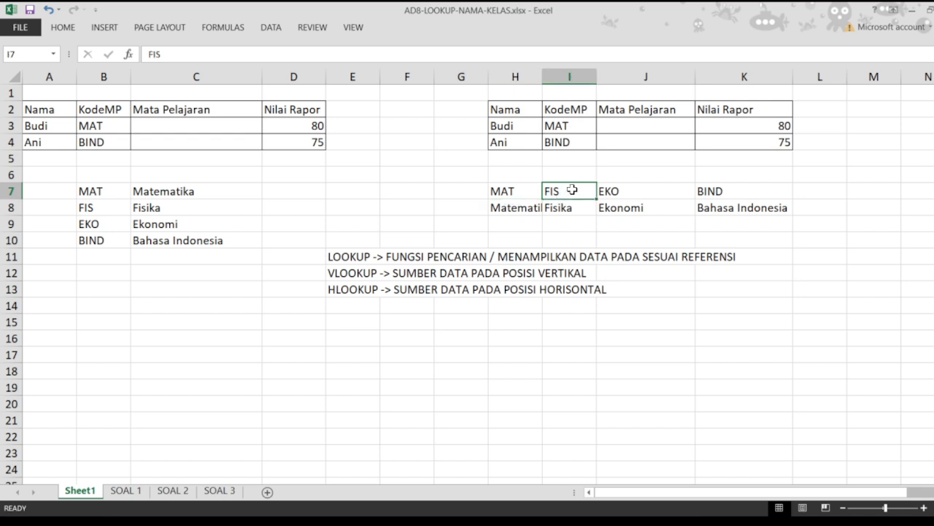
click(619, 192)
click(716, 188)
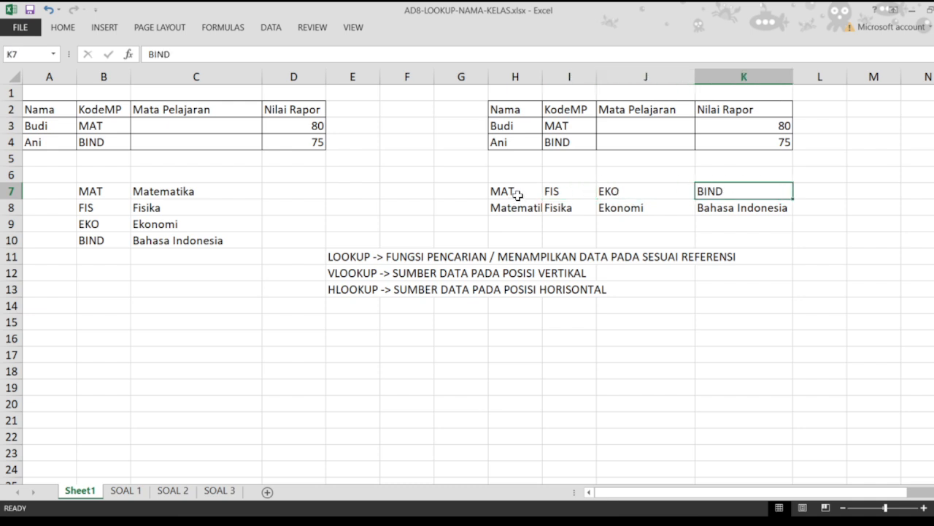
drag(507, 192, 756, 192)
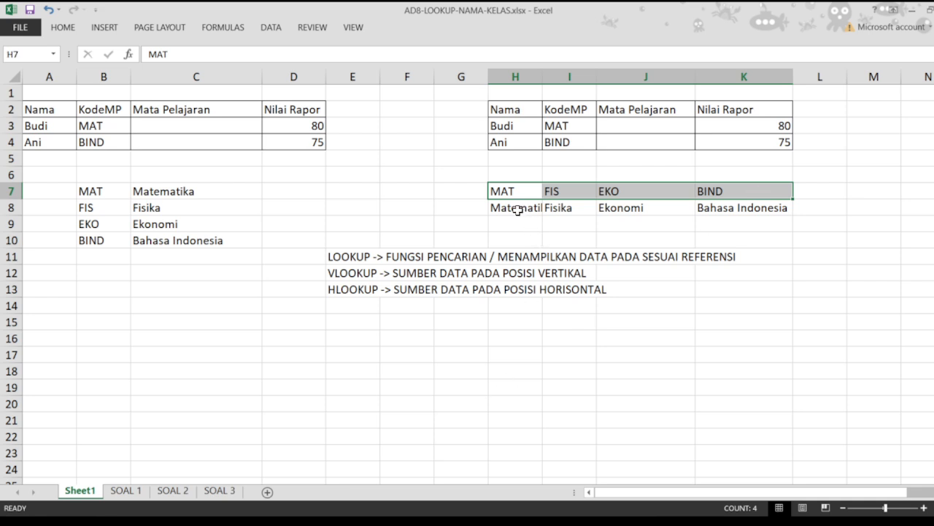
drag(517, 210, 702, 208)
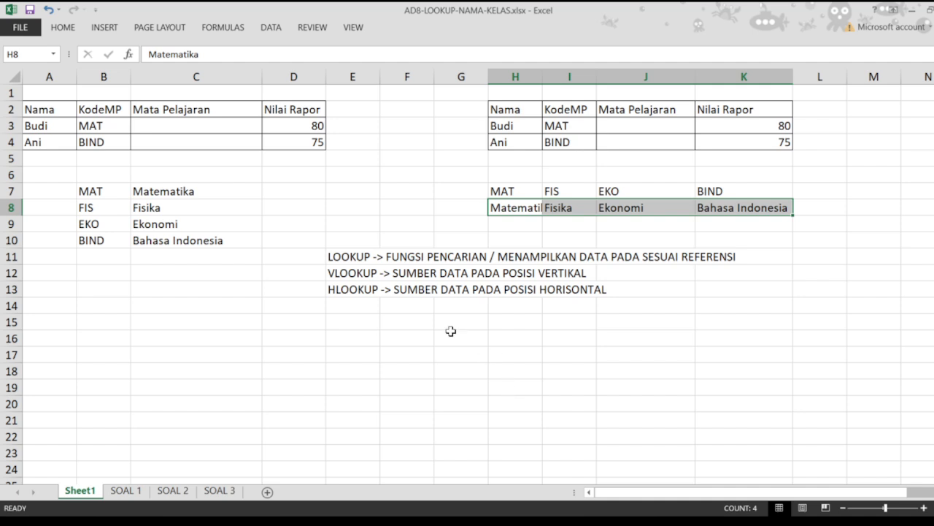
- Enter the formula =VLOOKUP(B3,B7:C10, 2,FALSE) in cell C3 to fill in the subject name for the first student
click(191, 192)
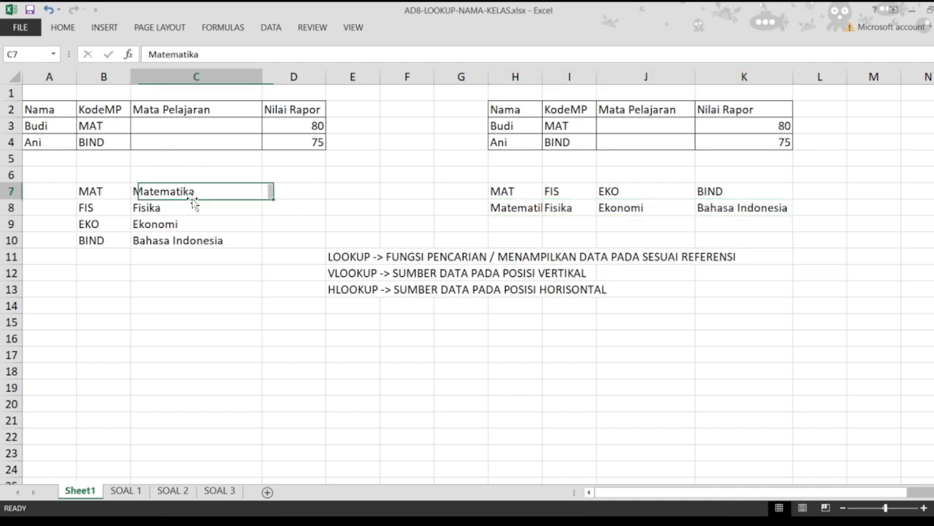
click(191, 123)
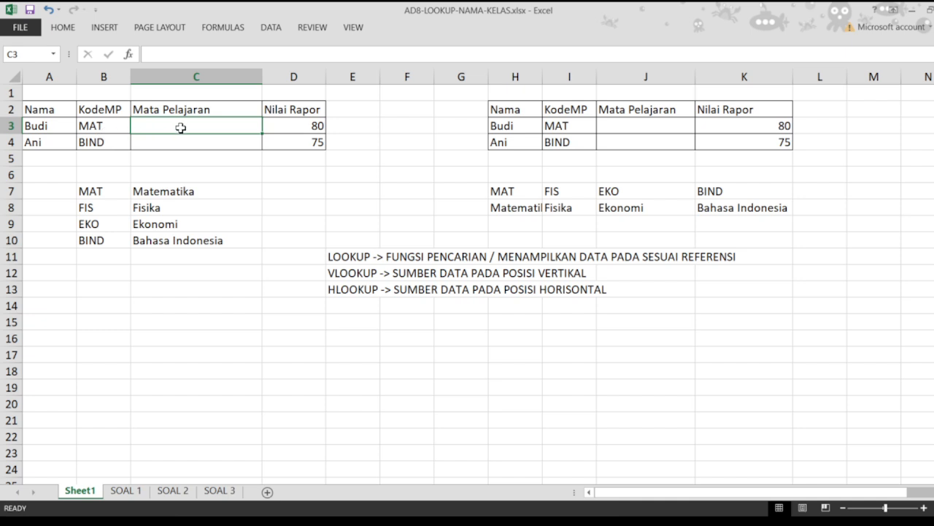
drag(104, 187, 188, 246)
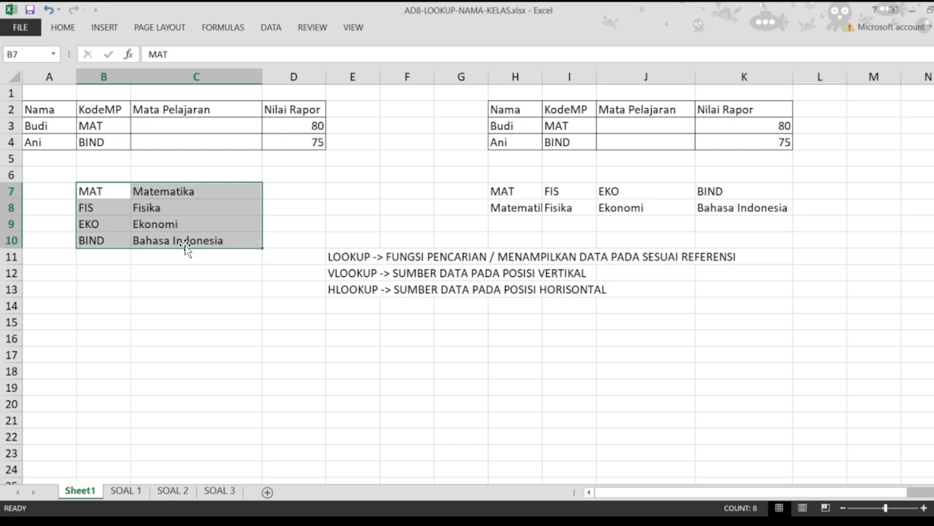
click(188, 122)
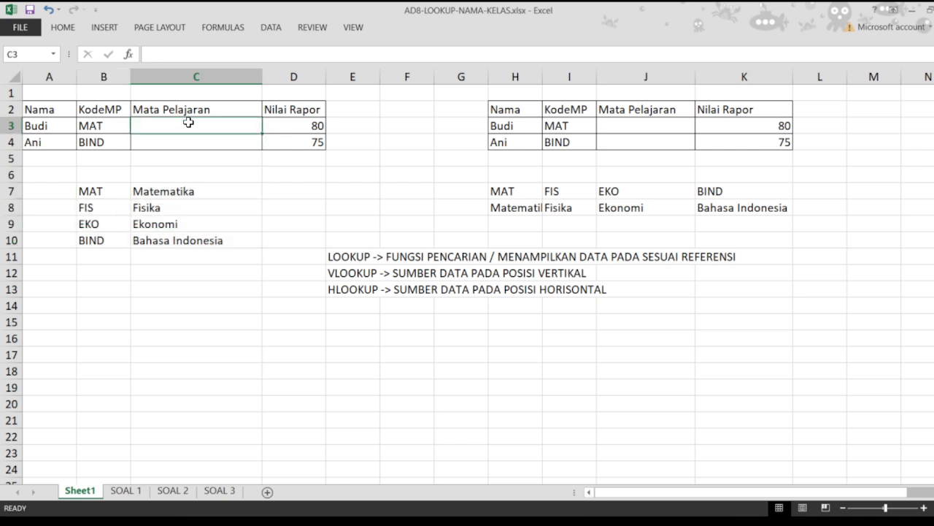
text(=)
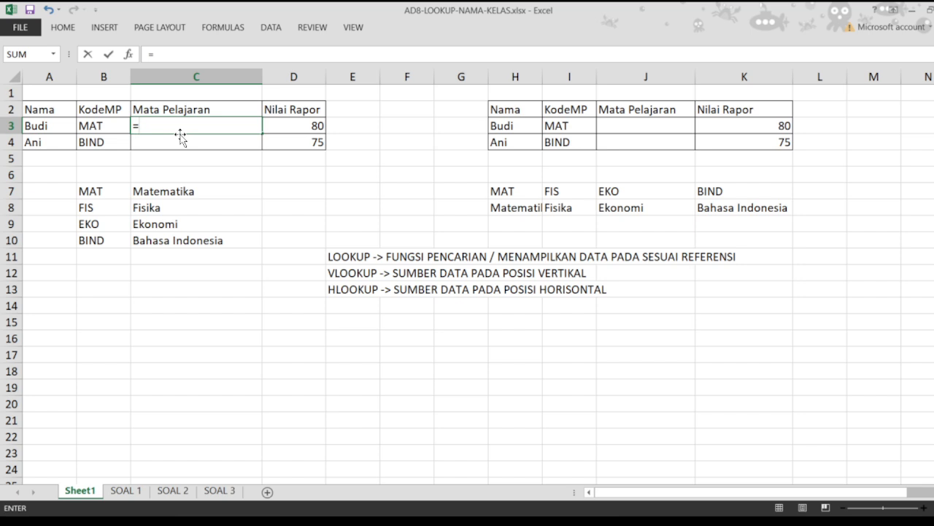
text(VLOOKUP)
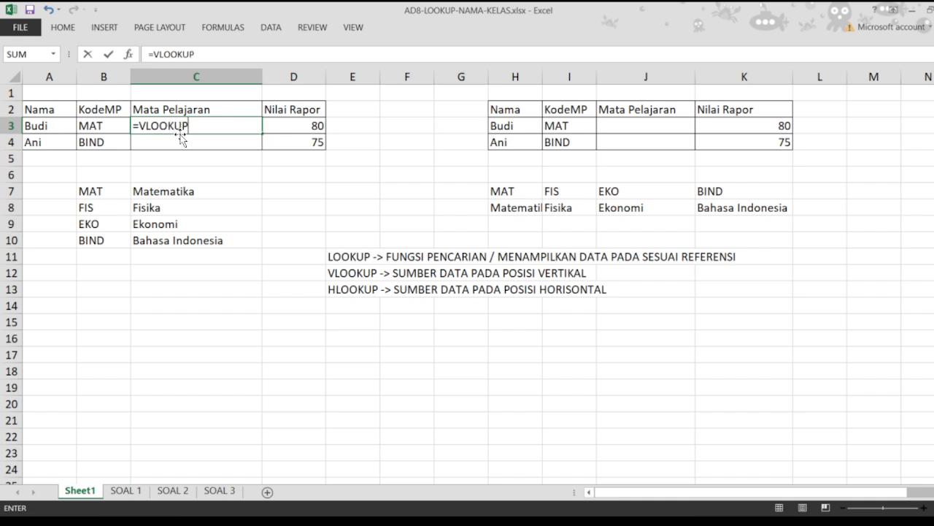
text(()
click(100, 127)
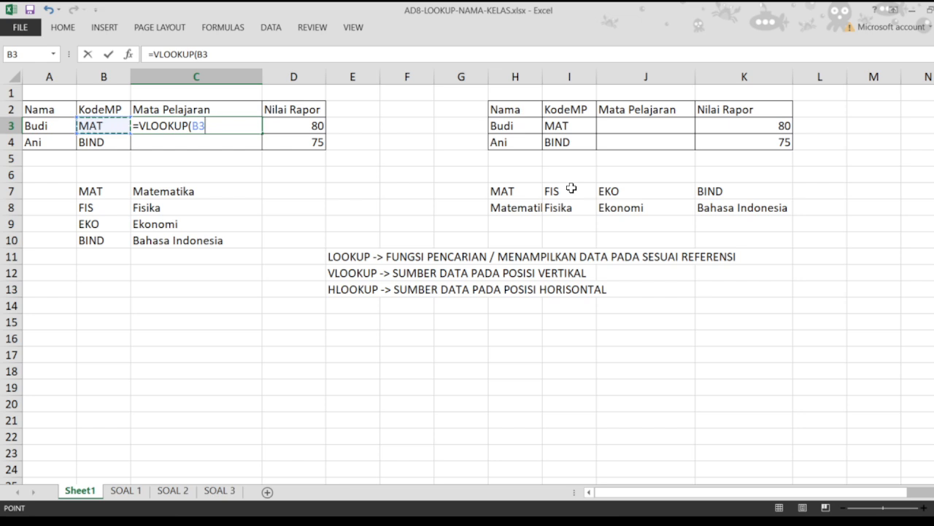
text(,)
drag(104, 193, 175, 204)
drag(180, 227, 181, 236)
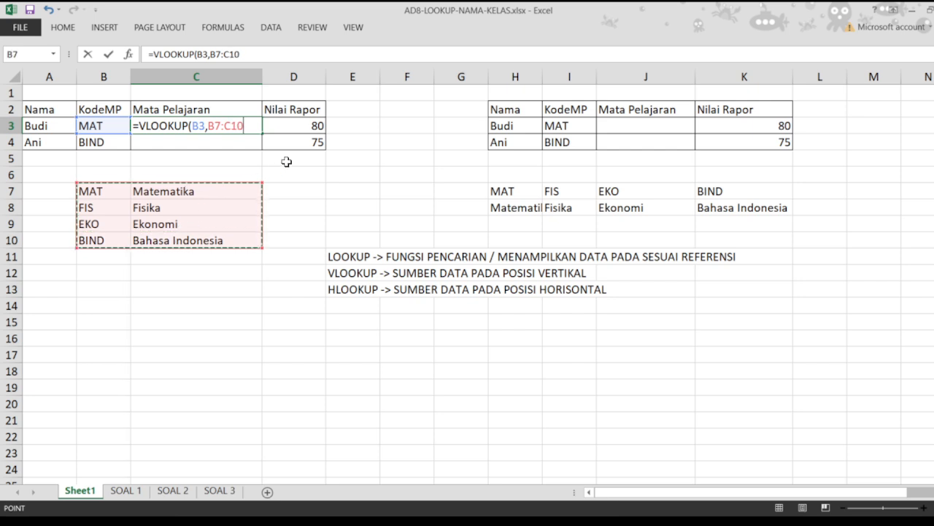
text(,)
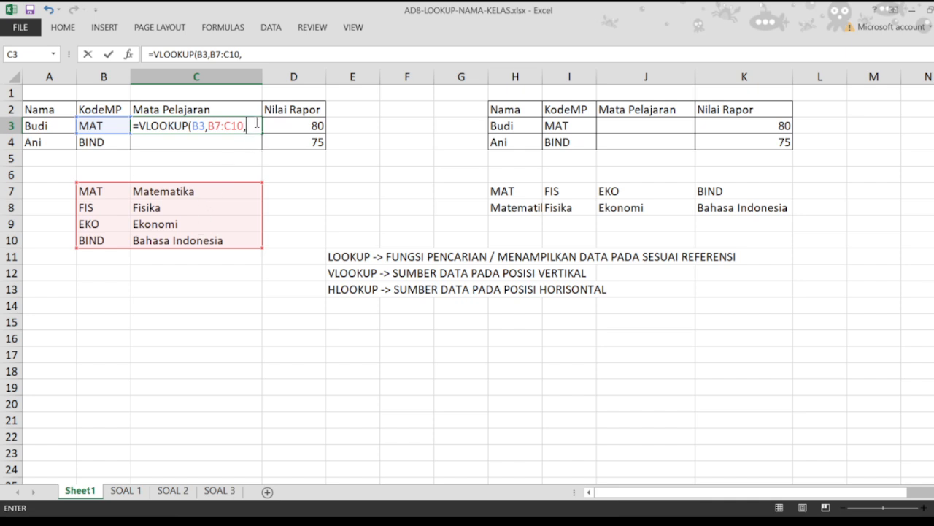
text(2,)
text(FALSE)
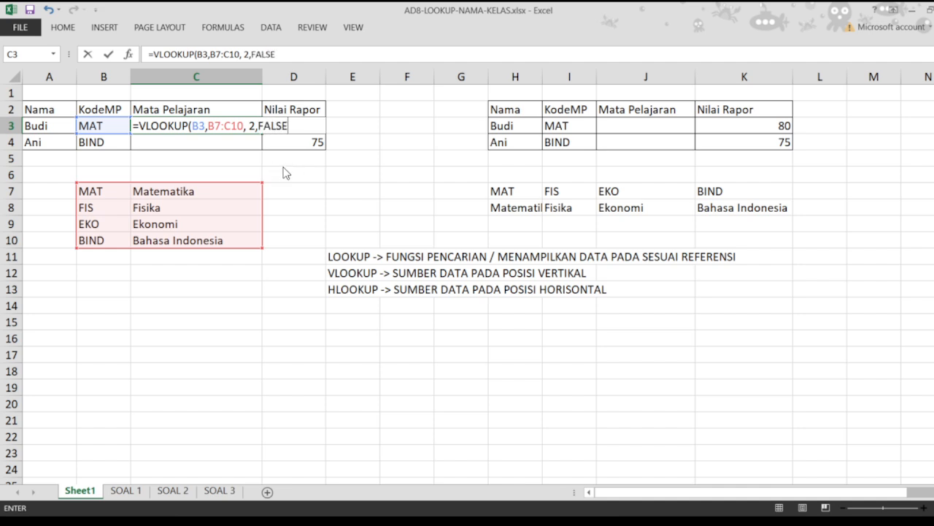
text())
key(Tab)
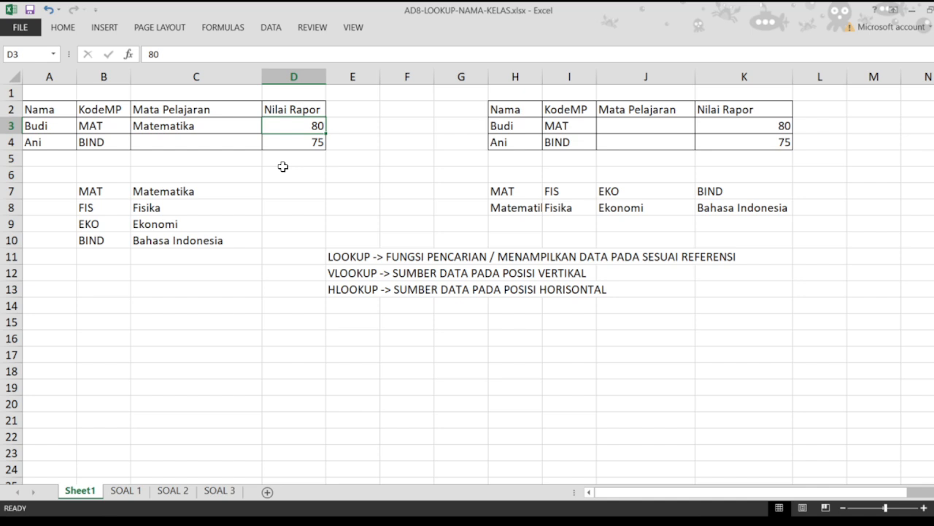
- Make the reference range in C3's VLOOKUP formula absolute as $B$7:$C$10
click(186, 128)
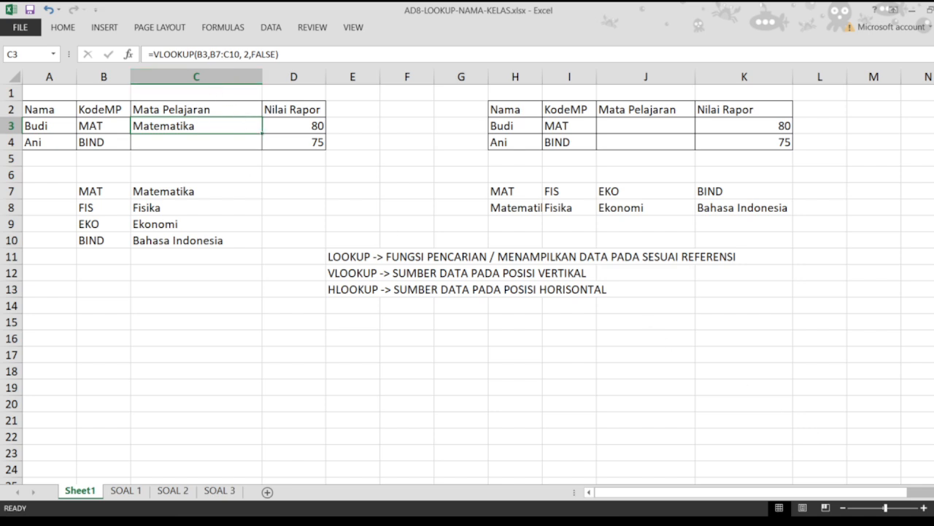
click(927, 508)
click(927, 509)
click(925, 508)
click(926, 508)
click(926, 508)
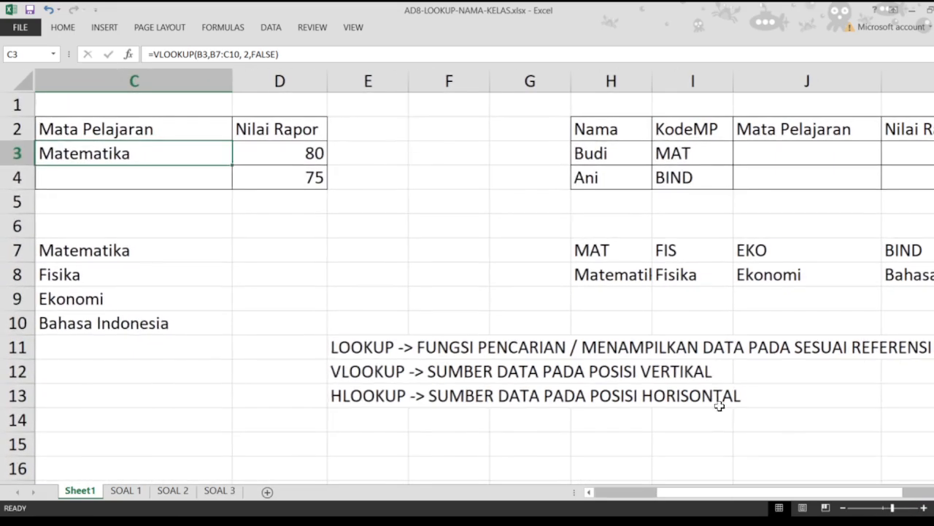
drag(761, 493, 679, 498)
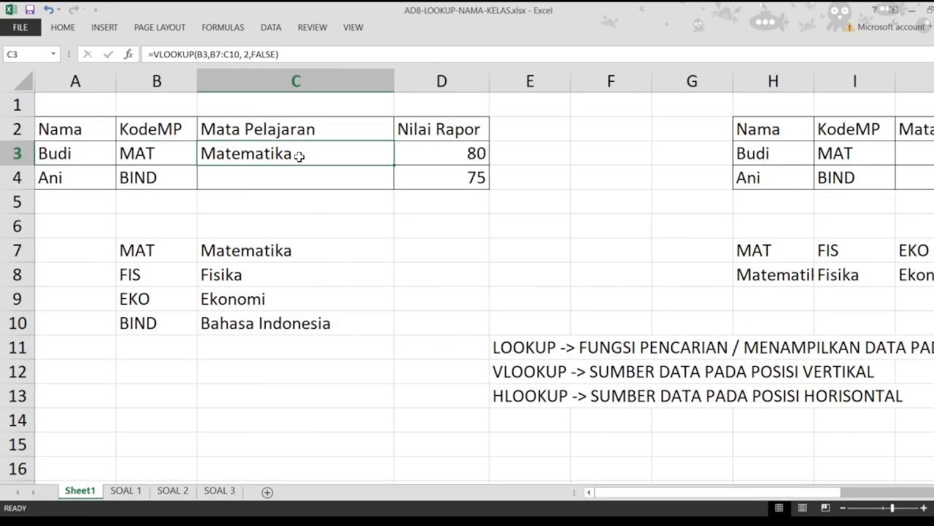
double_click(285, 153)
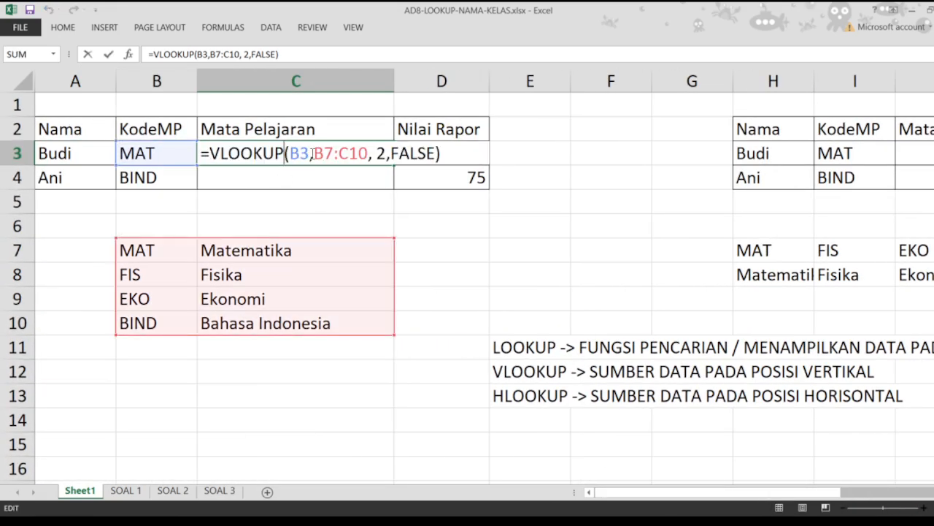
drag(314, 153, 370, 153)
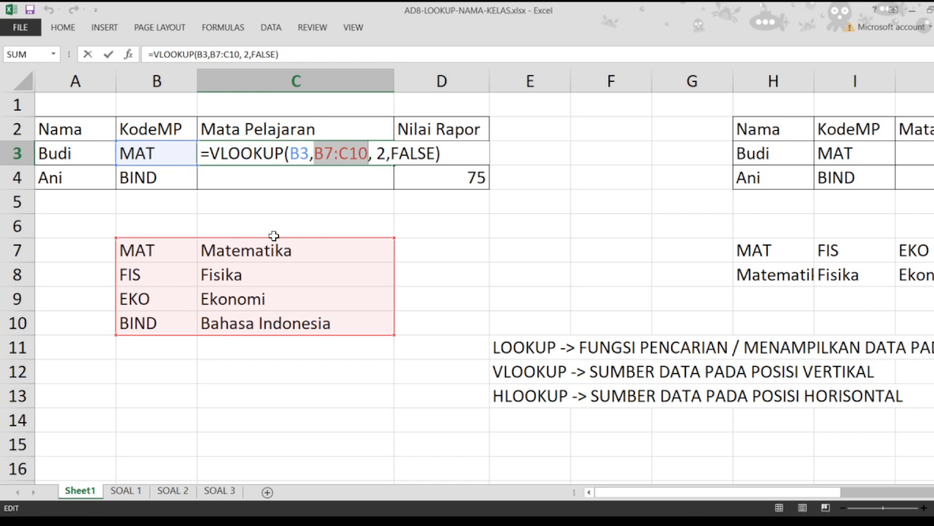
click(316, 156)
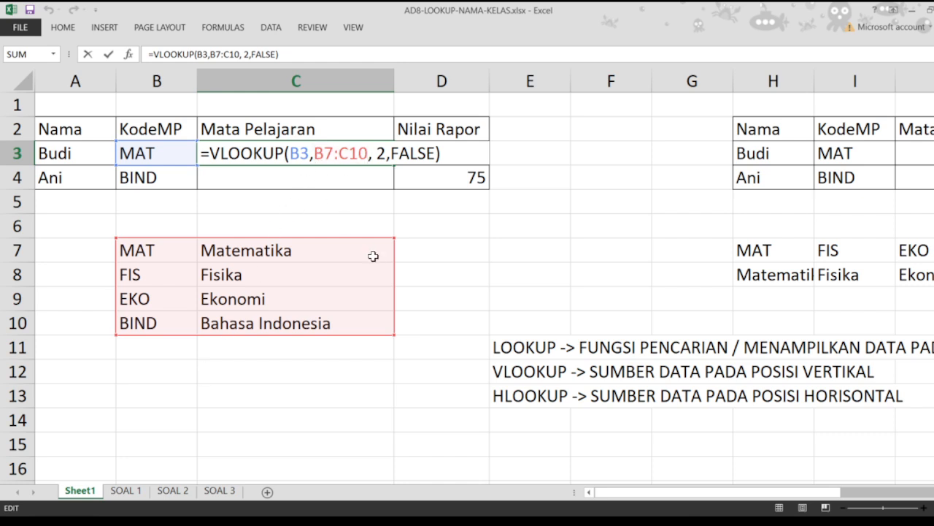
text($)
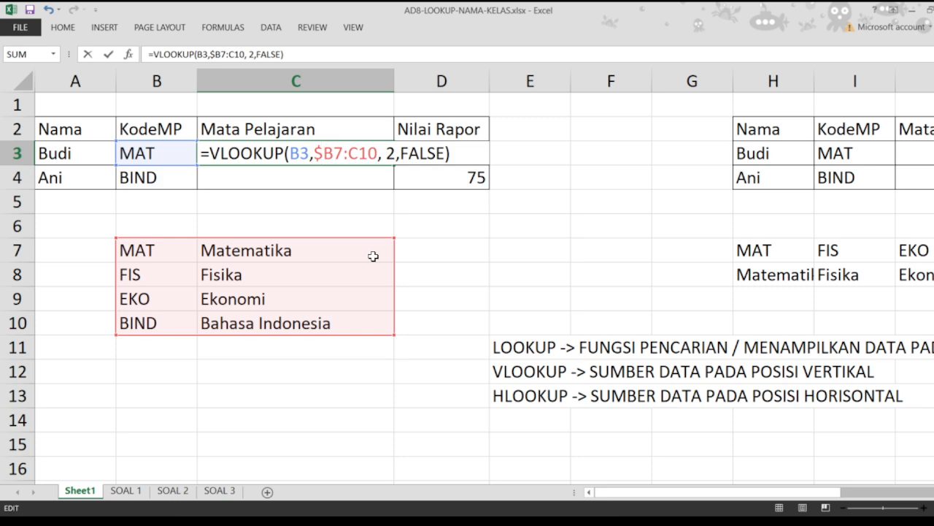
key(Right)
text($)
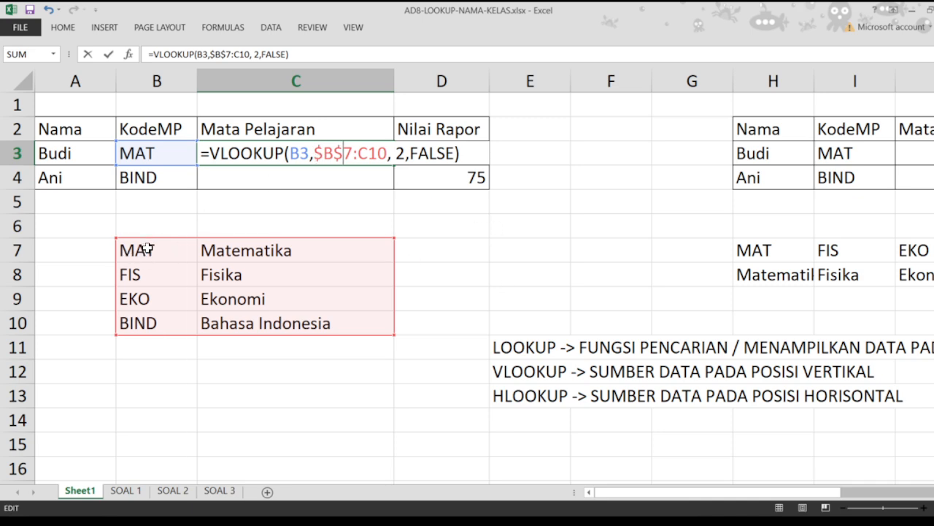
click(362, 156)
text($B)
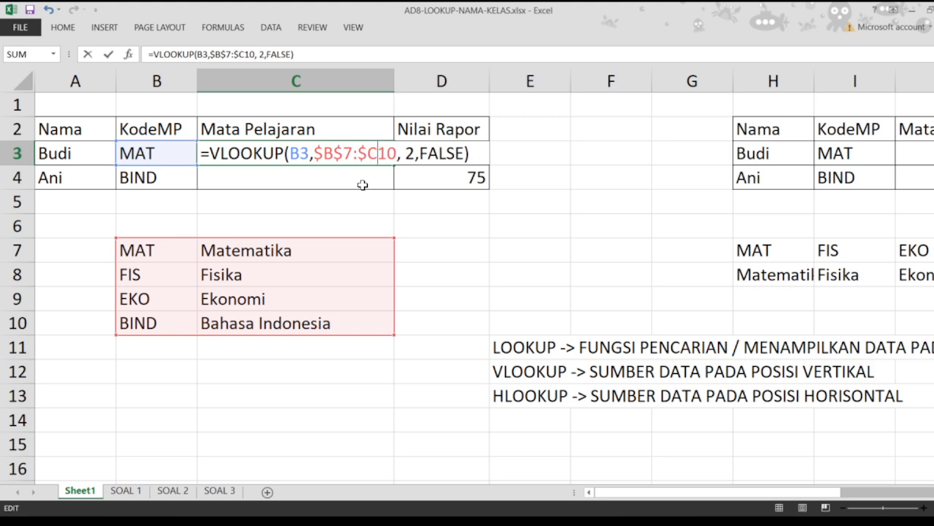
text($)
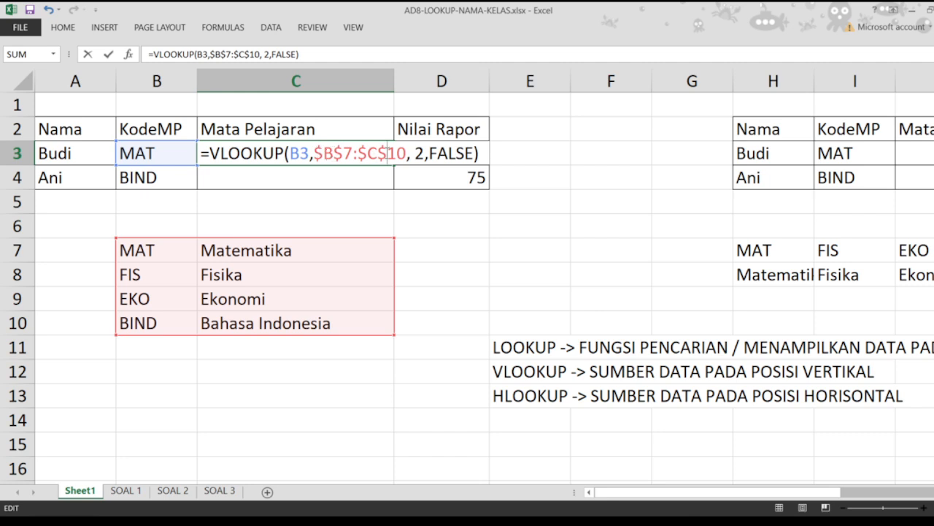
key(Tab)
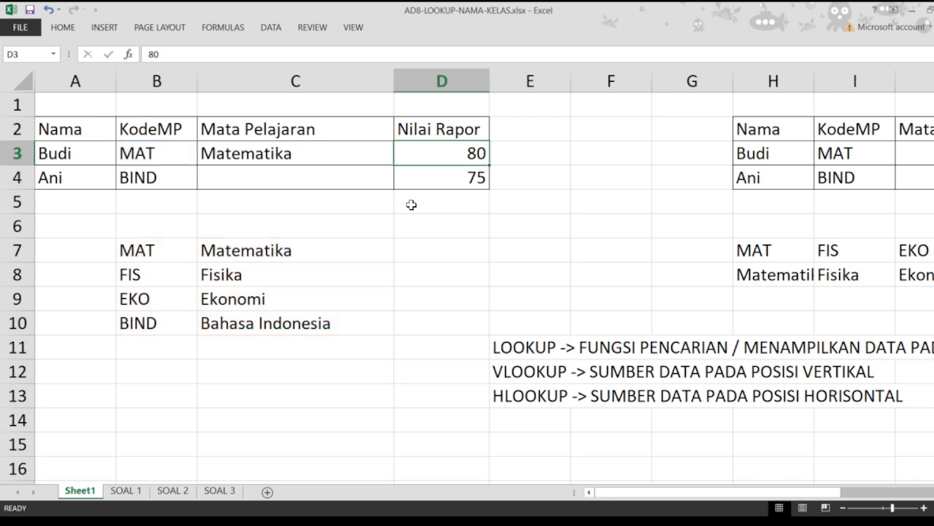
- Copy the VLOOKUP formula from C3 down to C4 to fill in the second student's subject name
click(357, 153)
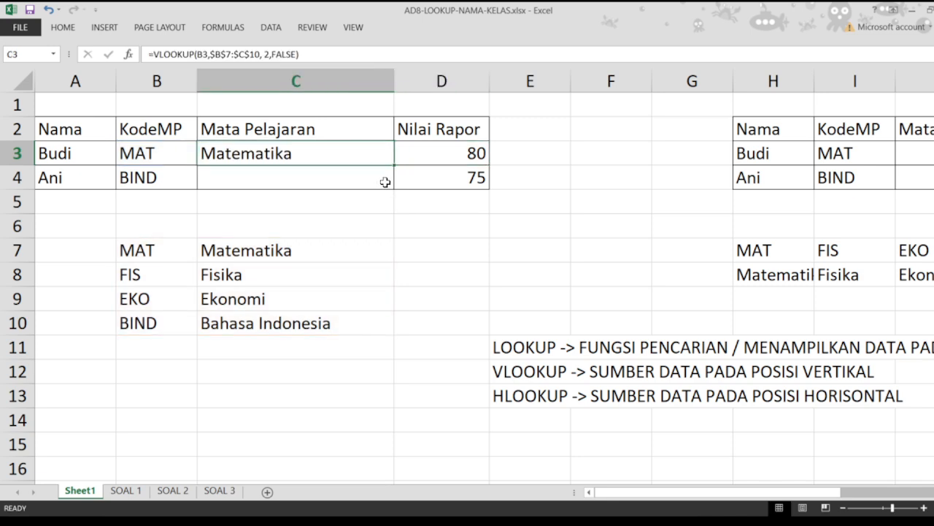
drag(395, 168, 394, 191)
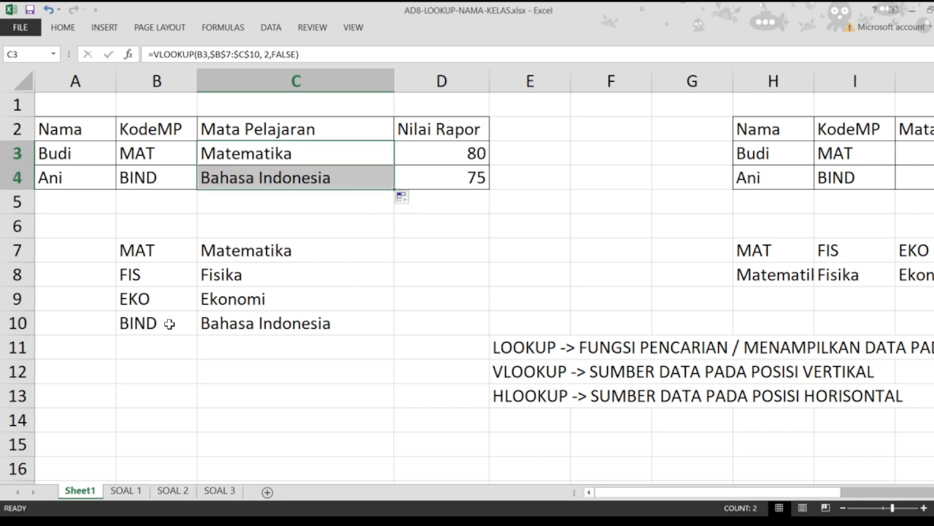
click(410, 257)
- Enter the formula =HLOOKUP(I3,H7:K8, 2, FALSE) in cell J3 to look up the first student's subject name
drag(686, 493, 786, 499)
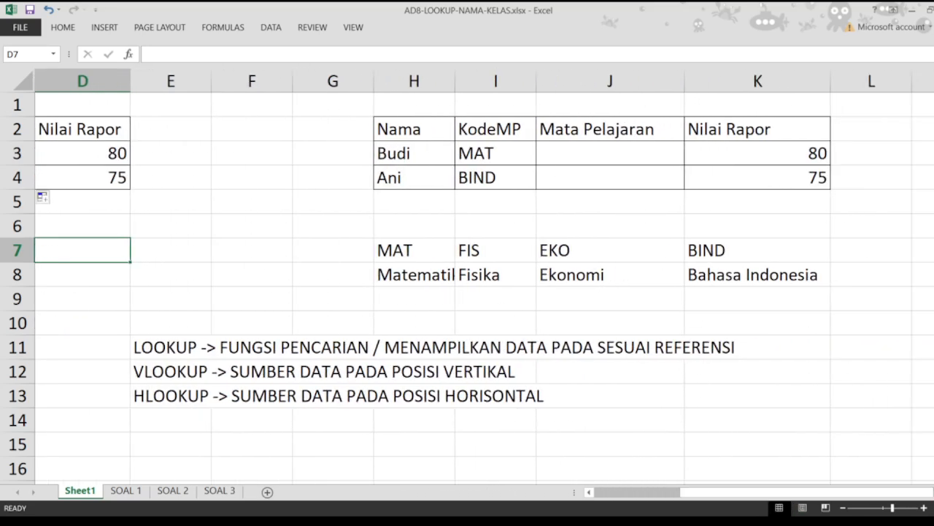
scroll(484, 286, right, 3)
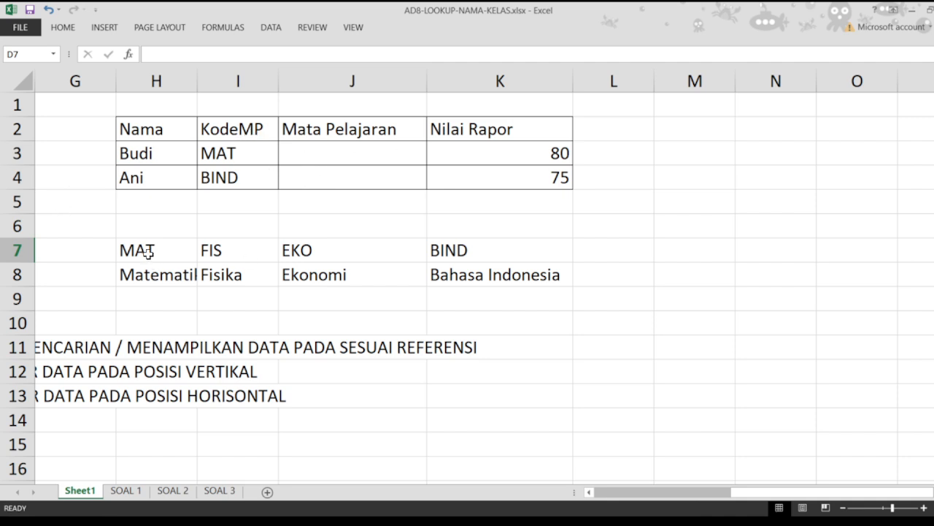
drag(148, 253, 457, 273)
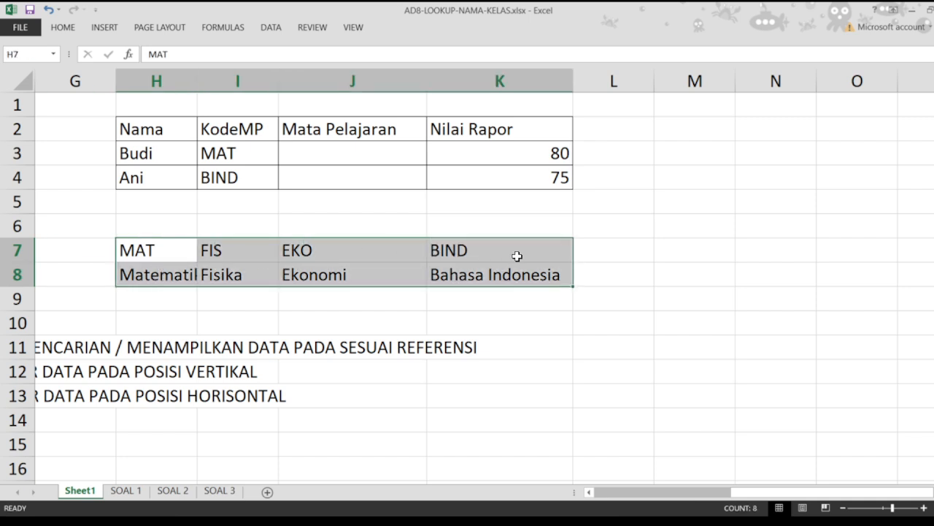
click(325, 150)
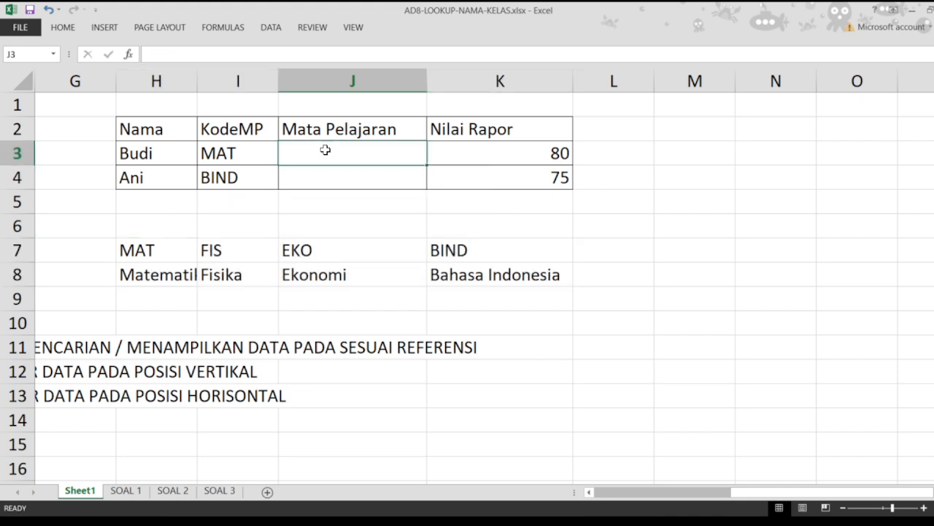
text(=)
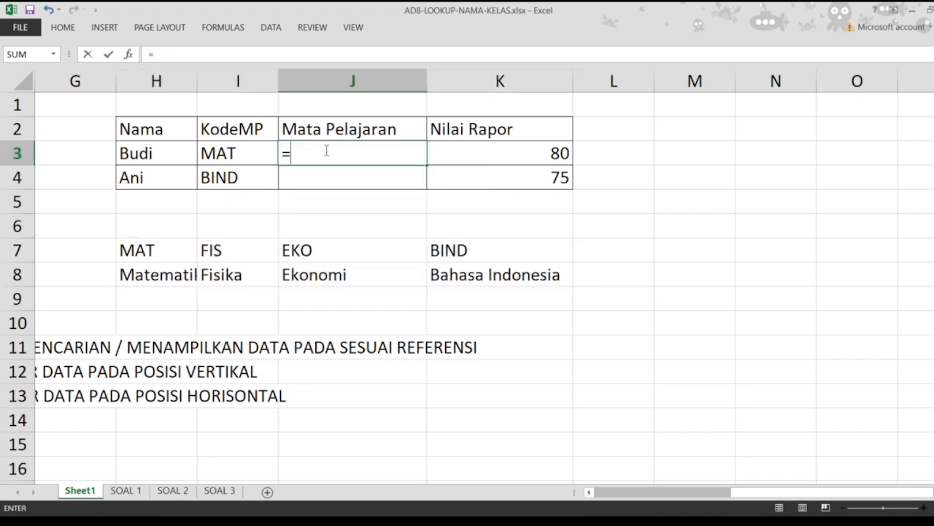
text(HLOOKUP)
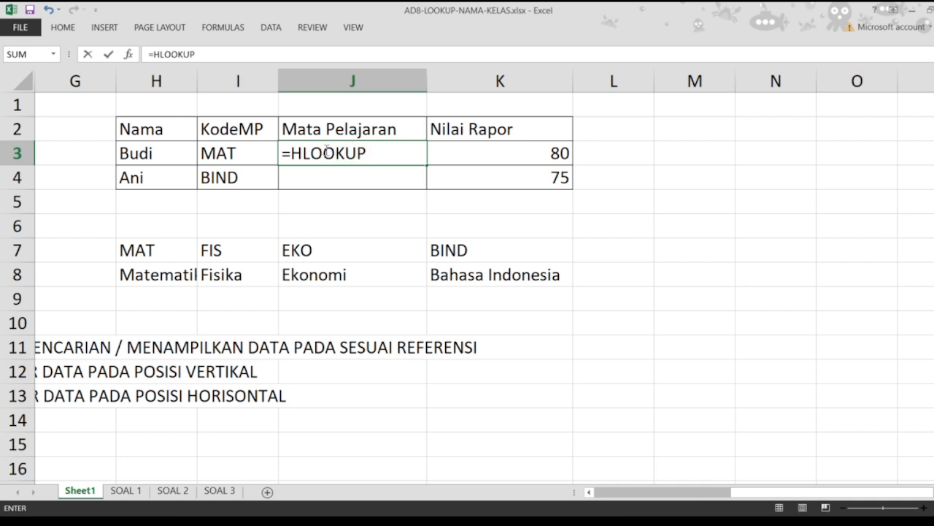
text(()
click(235, 153)
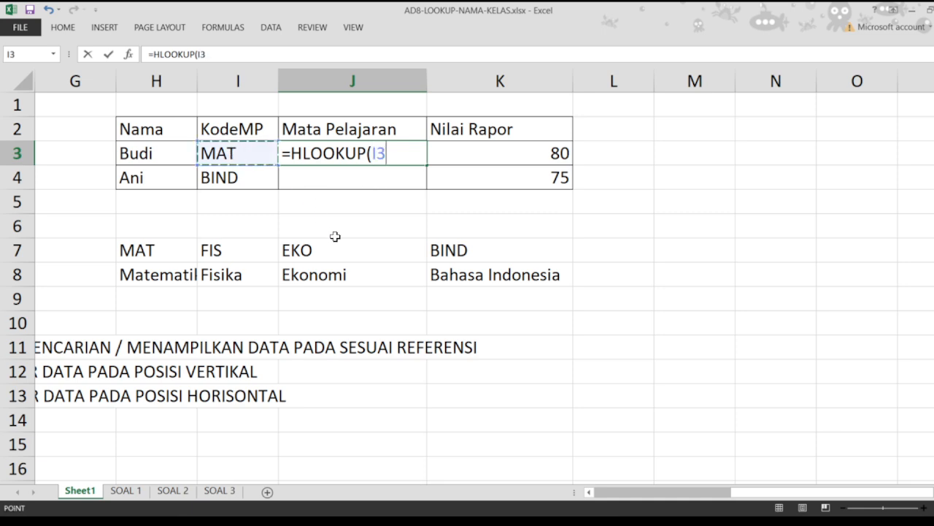
text(,)
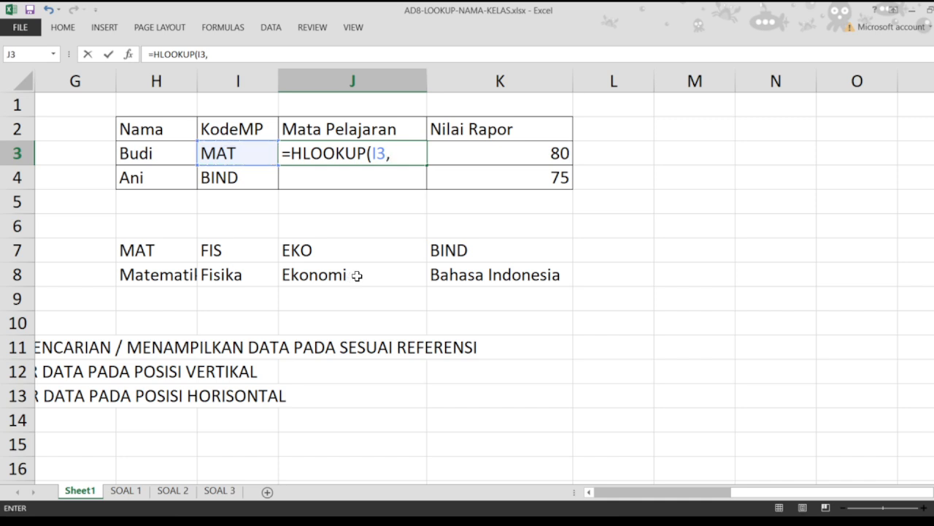
drag(156, 248, 518, 276)
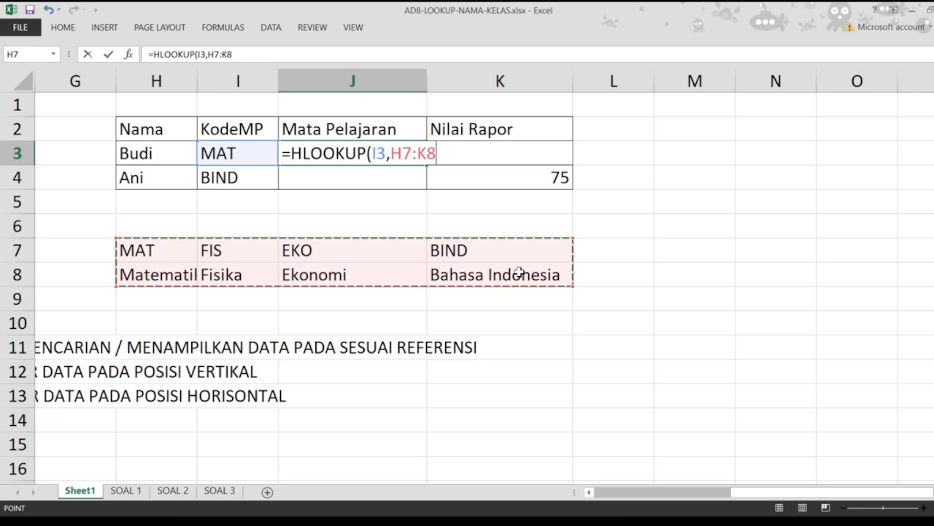
text(,)
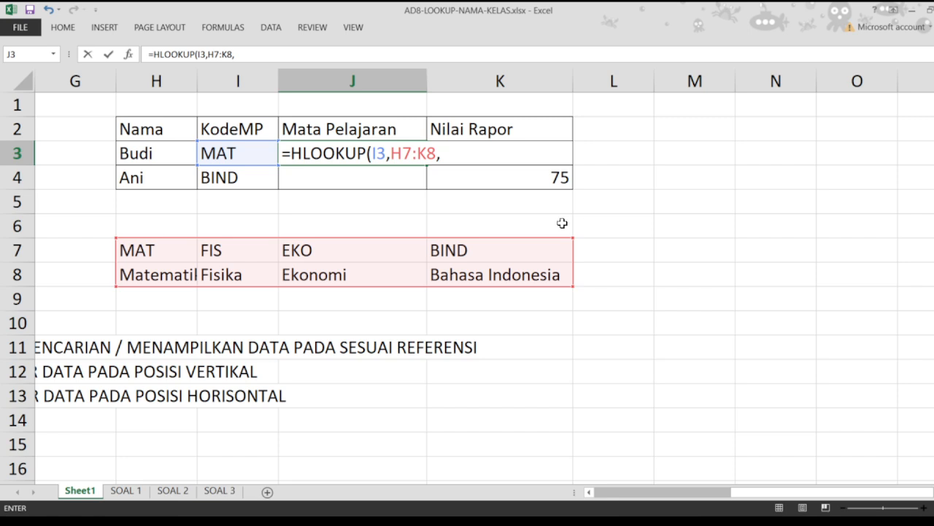
text(2, FAL)
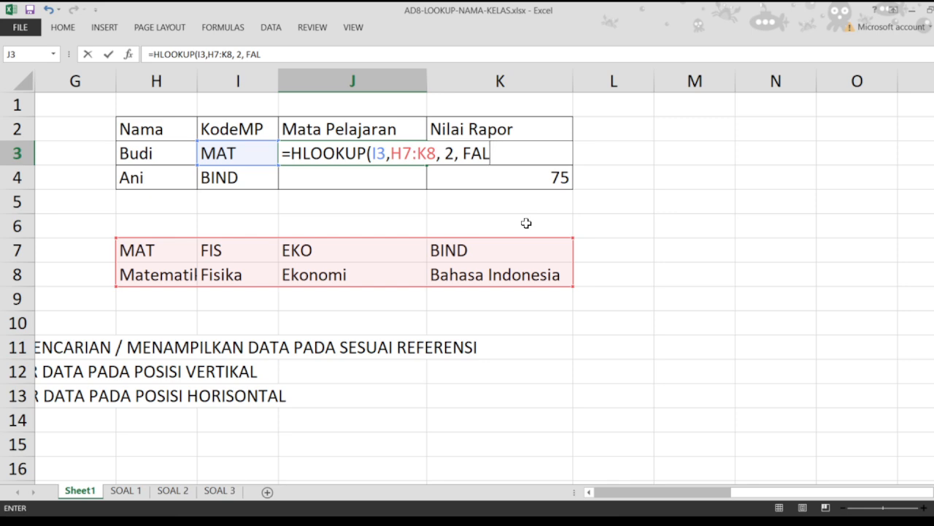
text(SE))
key(Tab)
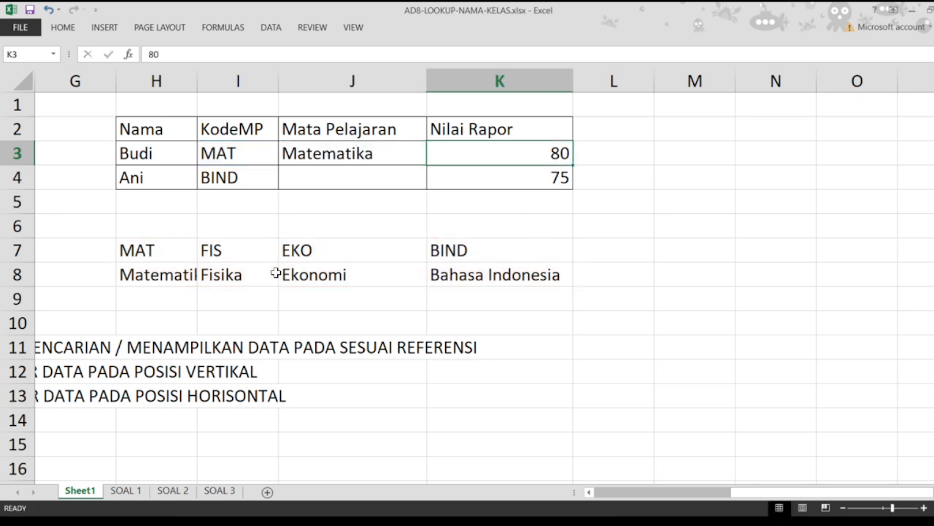
- Make the reference range in J3's HLOOKUP formula absolute as $H$7:$K$8
click(371, 154)
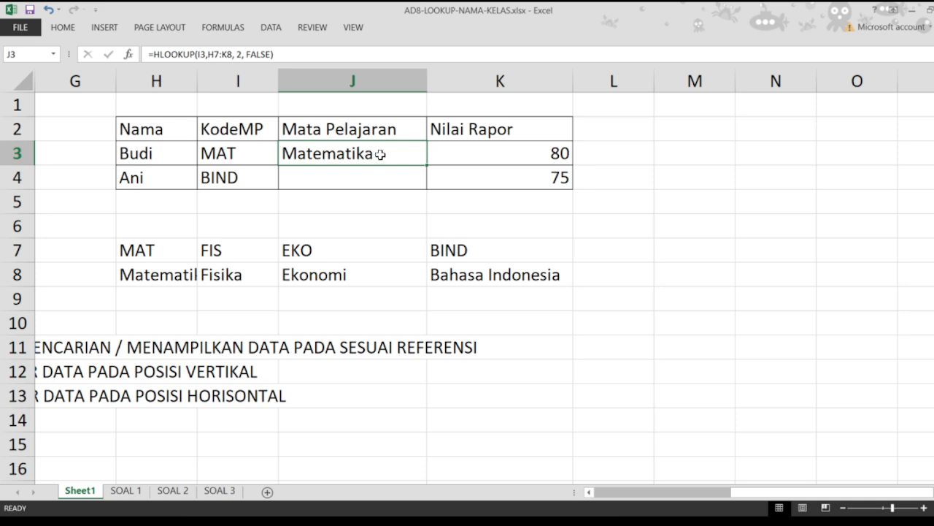
double_click(381, 151)
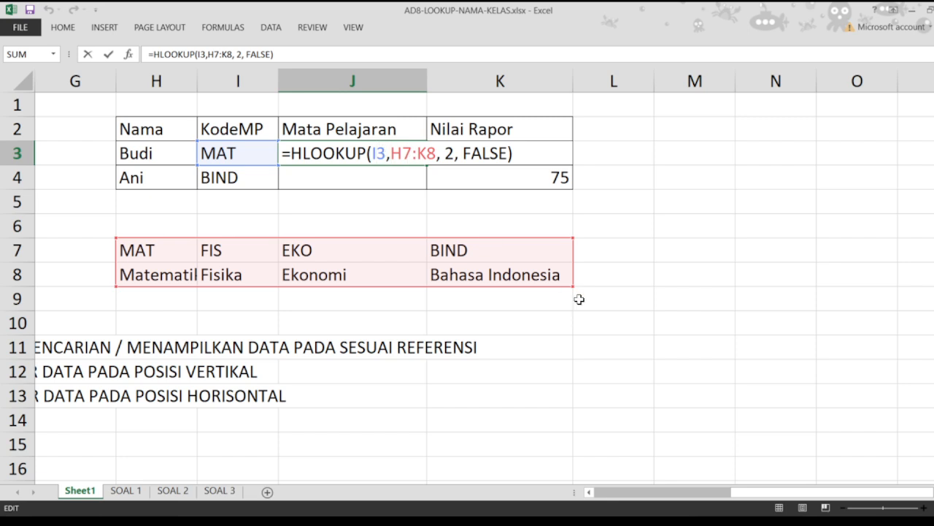
text($H)
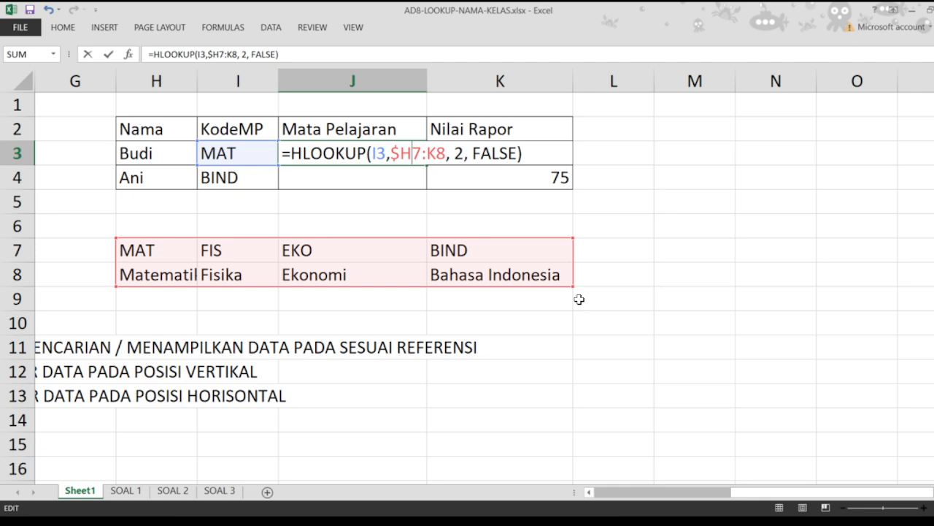
text($)
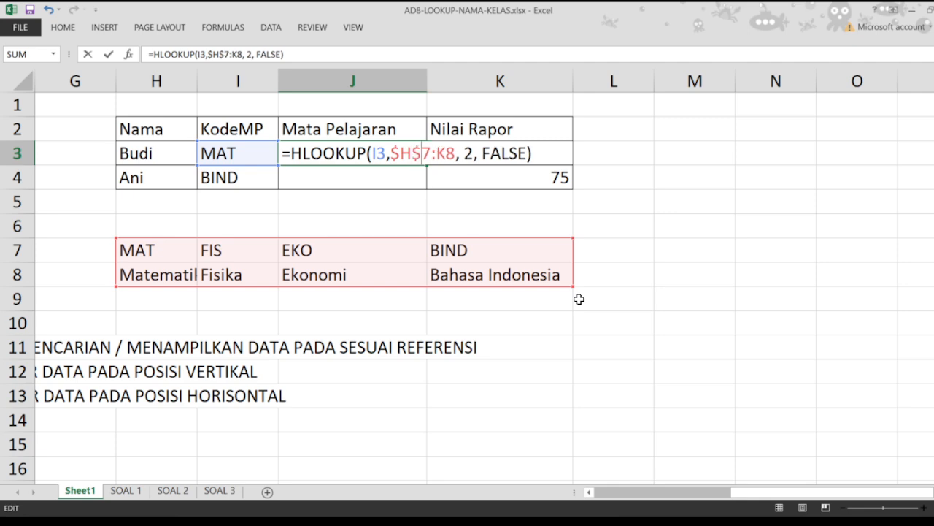
key(Right)
text($)
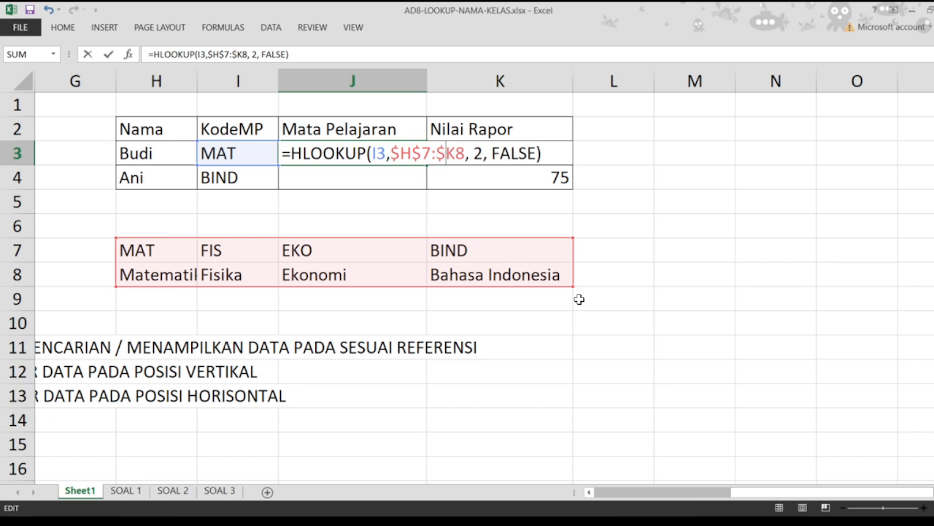
key(Right)
text($)
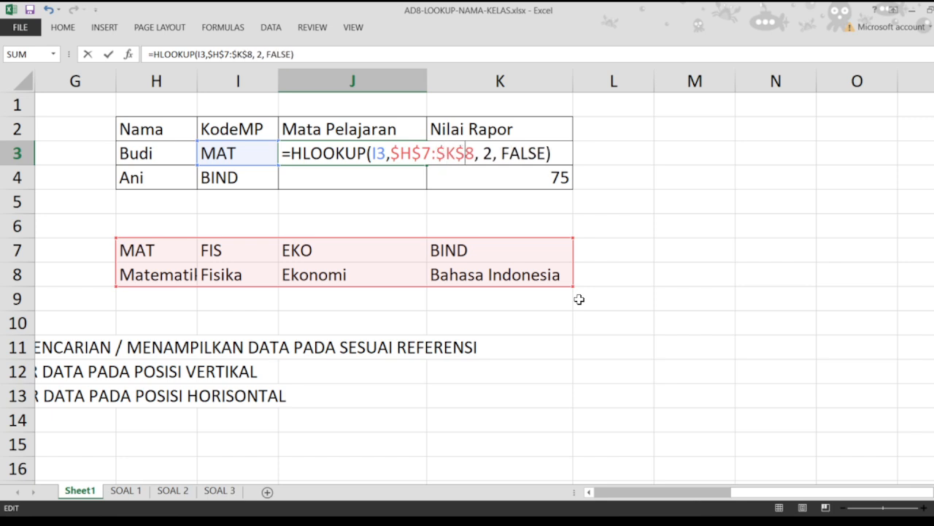
key(Tab)
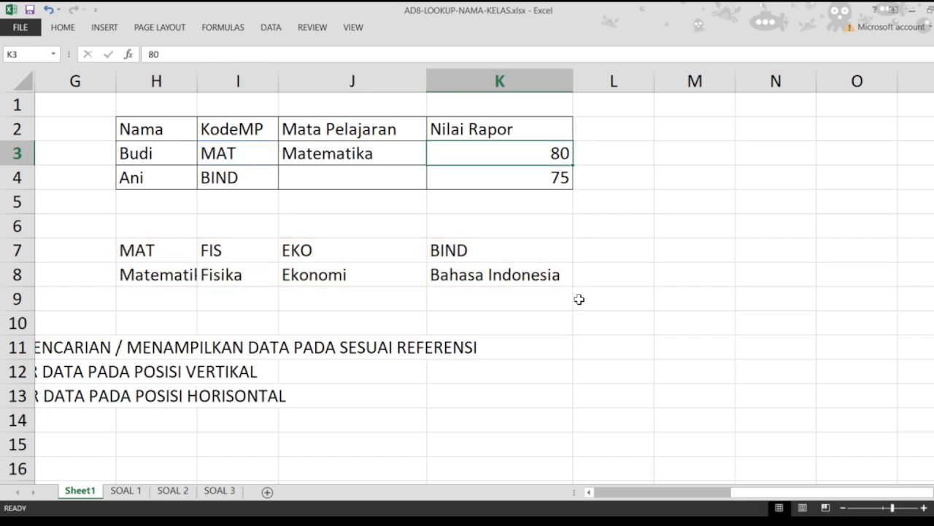
- Copy the HLOOKUP formula from J3 down to J4 to complete the second table's Mata Pelajaran column
click(389, 158)
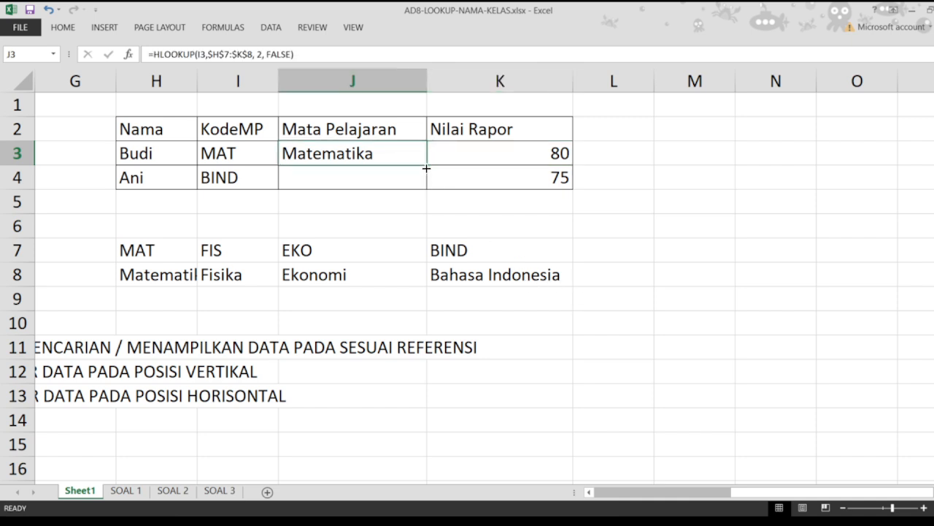
drag(427, 166, 427, 186)
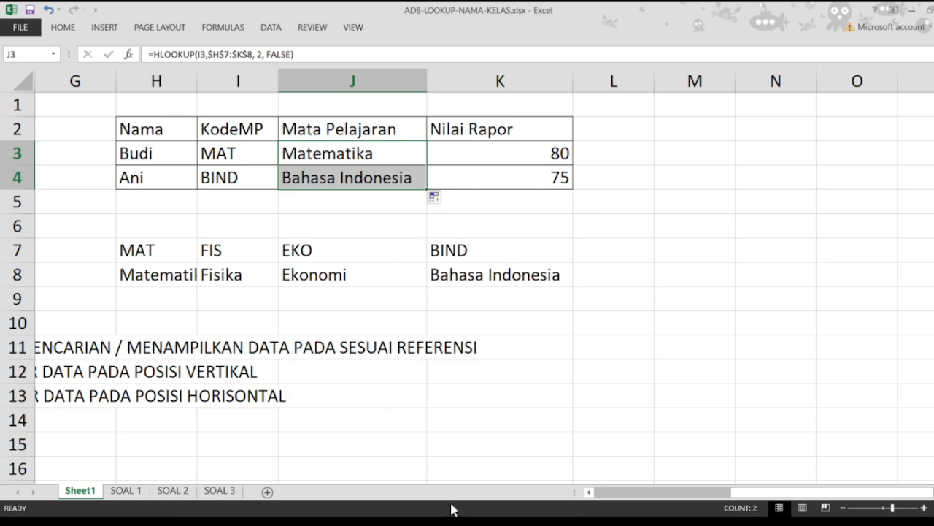
drag(748, 497, 650, 511)
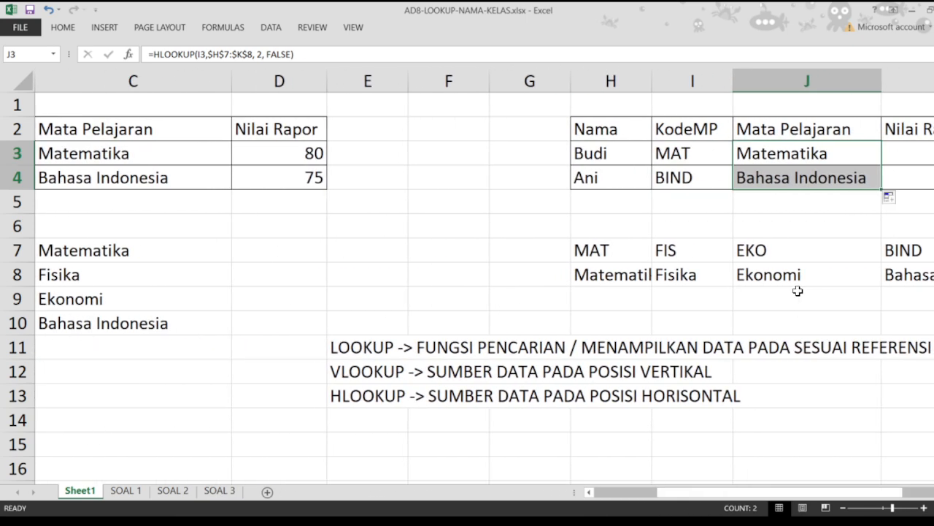